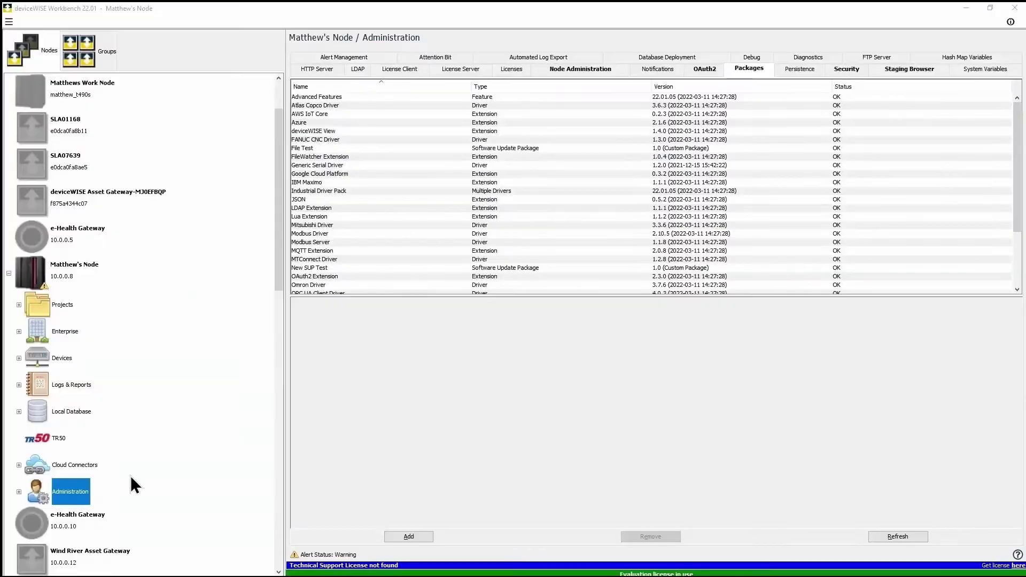
# Start a new device definition with type Modbus Device, then cancel it.
pyautogui.moveTo(1018, 199); pyautogui.dragTo(1019, 252)
pyautogui.click(62, 358)
pyautogui.click(349, 536)
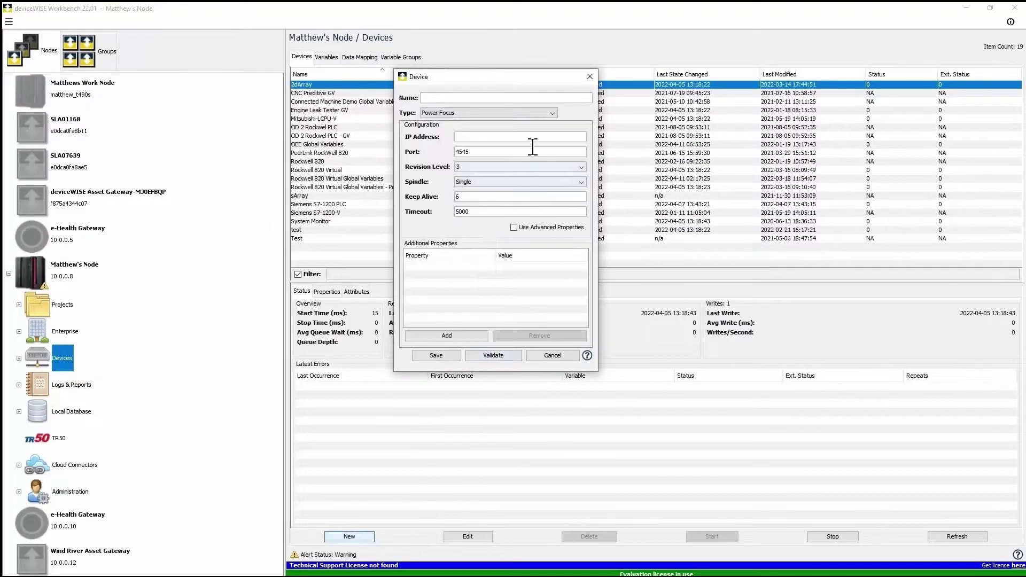
pyautogui.click(507, 112)
pyautogui.click(481, 435)
pyautogui.click(533, 133)
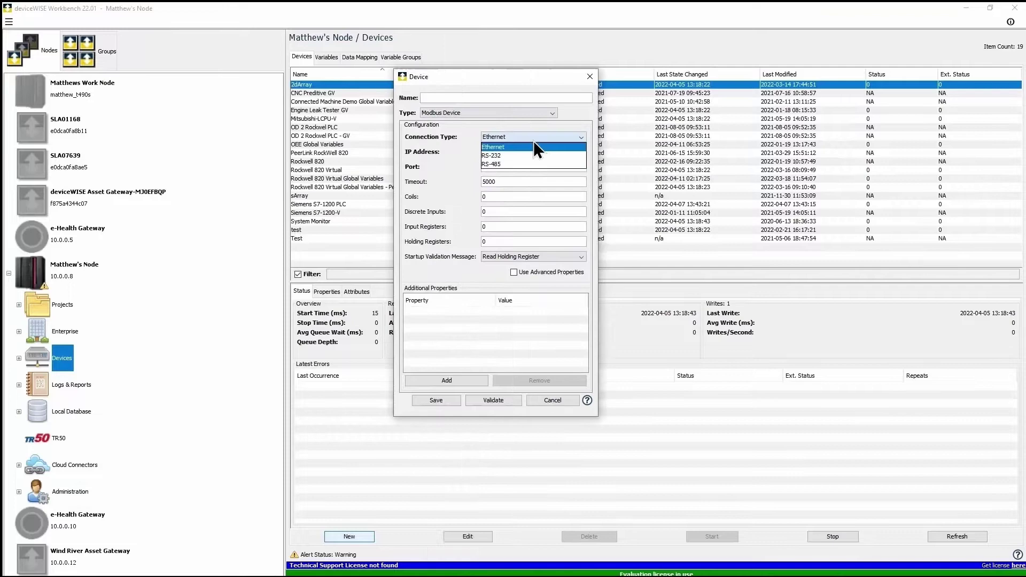
pyautogui.click(534, 153)
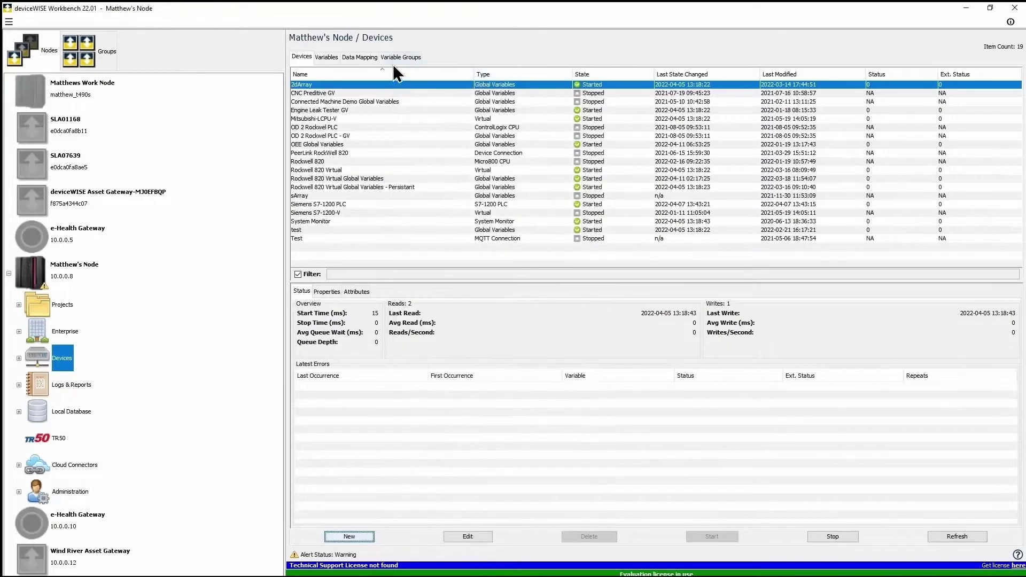
# Write the value 77 to output register Q[3] of the Siemens S7-1200 PLC.
pyautogui.click(326, 57)
pyautogui.doubleClick(331, 119)
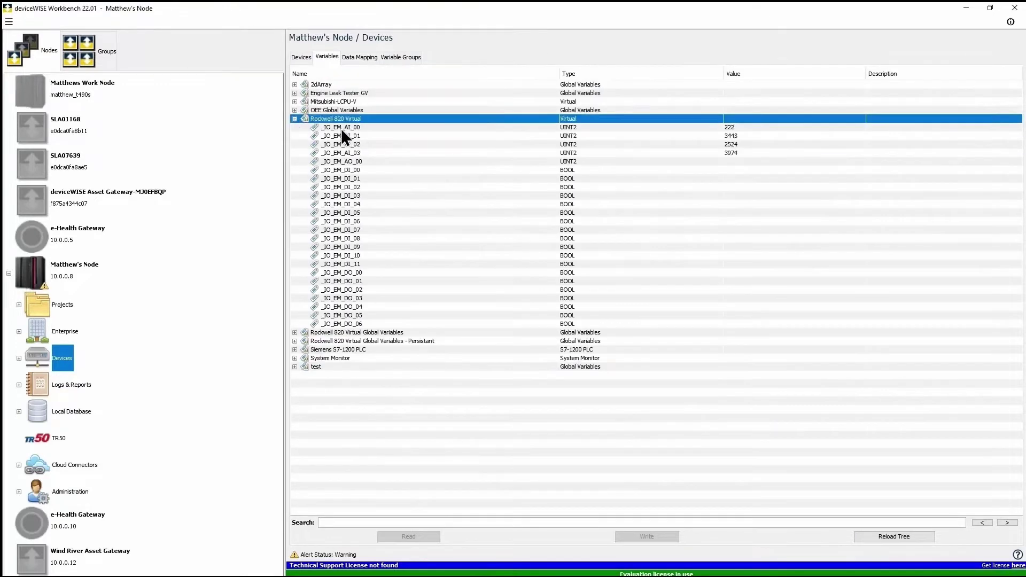
pyautogui.keyDown('shift'); pyautogui.click(367, 153); pyautogui.keyUp('shift')
pyautogui.click(298, 350)
pyautogui.doubleClick(323, 366)
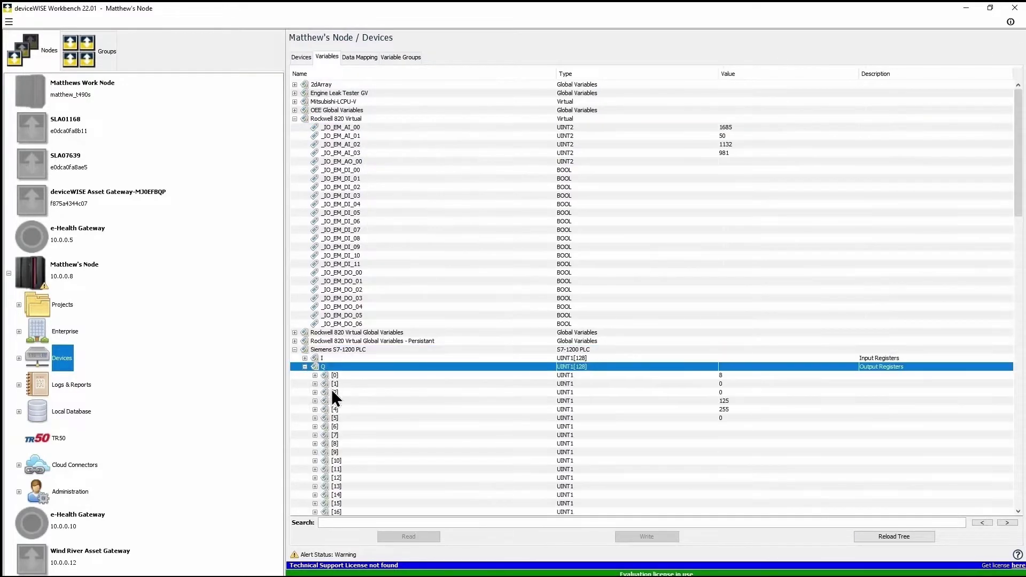
pyautogui.click(353, 401)
pyautogui.rightClick(374, 399)
pyautogui.click(383, 406)
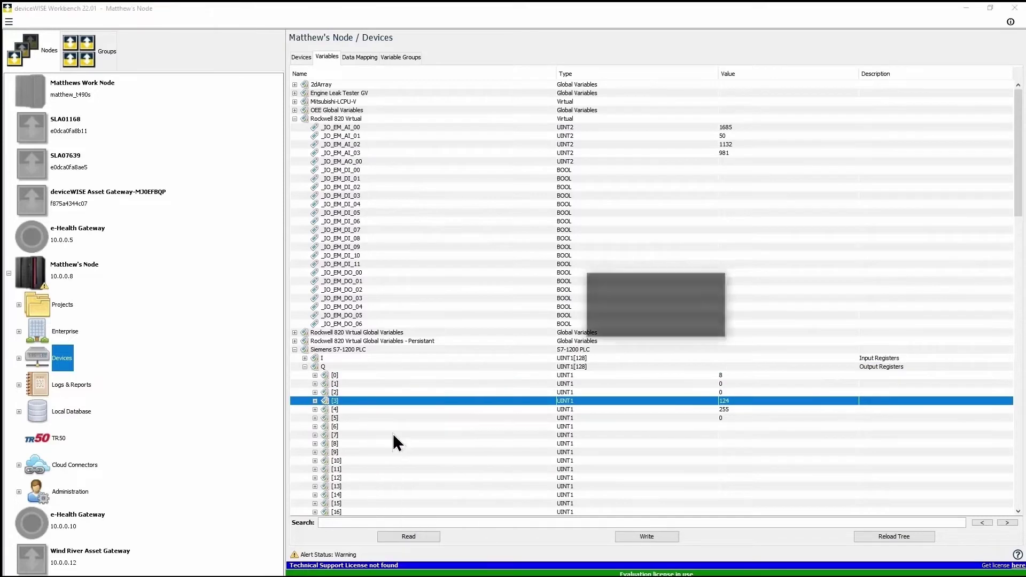
pyautogui.write('77')
pyautogui.press('Return')
# Expand Q[3] to show its individual bits, then dismiss their actions list.
pyautogui.click(315, 401)
pyautogui.keyDown('shift'); pyautogui.click(371, 468); pyautogui.keyUp('shift')
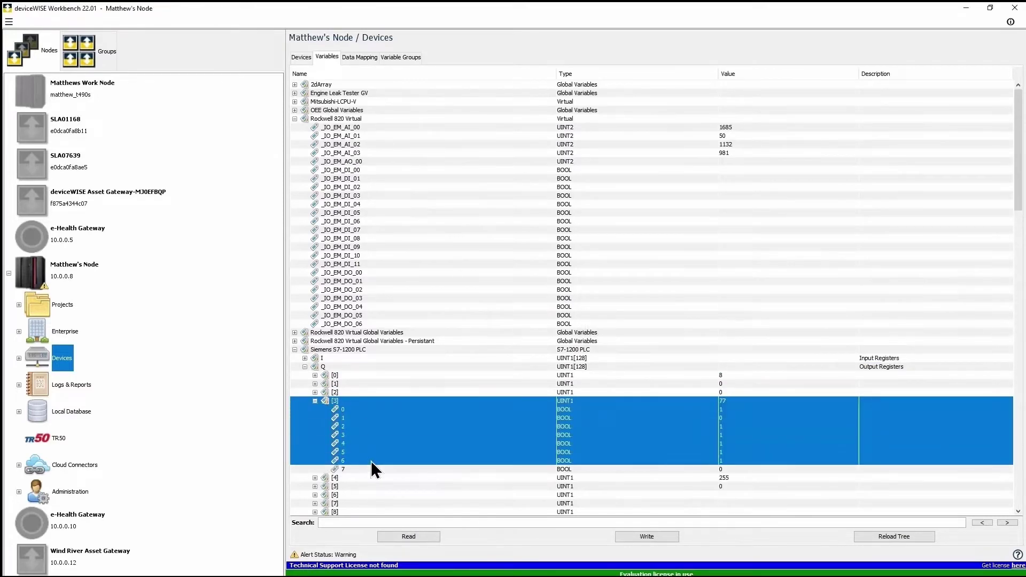
pyautogui.rightClick(373, 469)
pyautogui.press('Escape')
# Open the OEE Calculation trigger, then the PLC Analog Inputs Array Shift SubTrigger its Execute SubTrigger step calls.
pyautogui.click(62, 306)
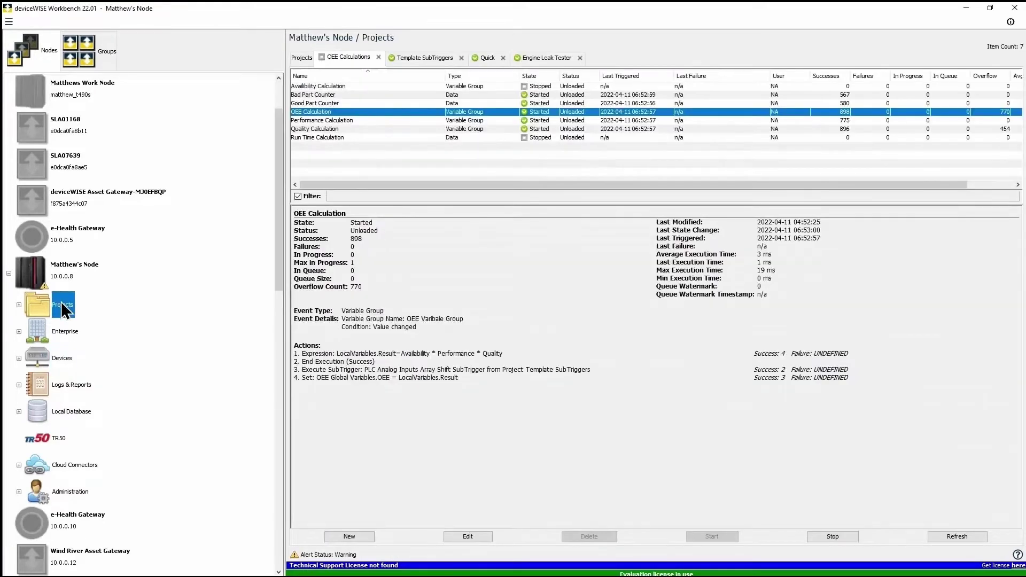
pyautogui.doubleClick(326, 113)
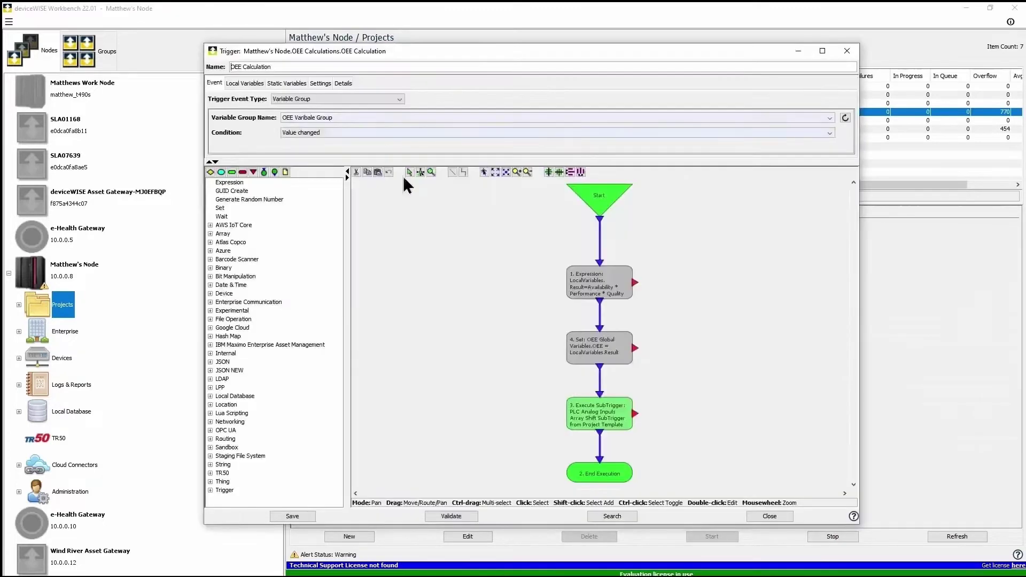
pyautogui.doubleClick(606, 412)
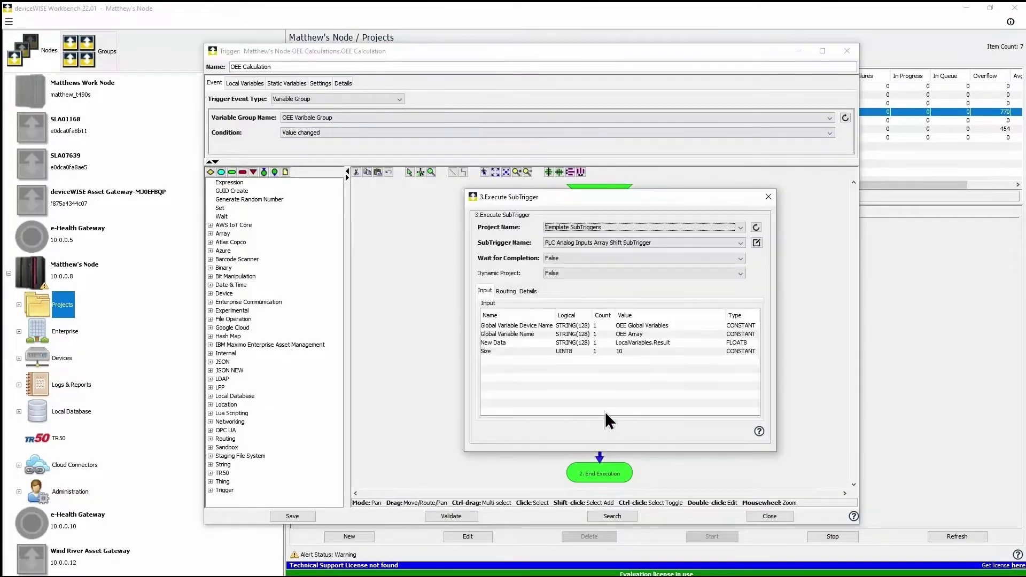
pyautogui.click(760, 243)
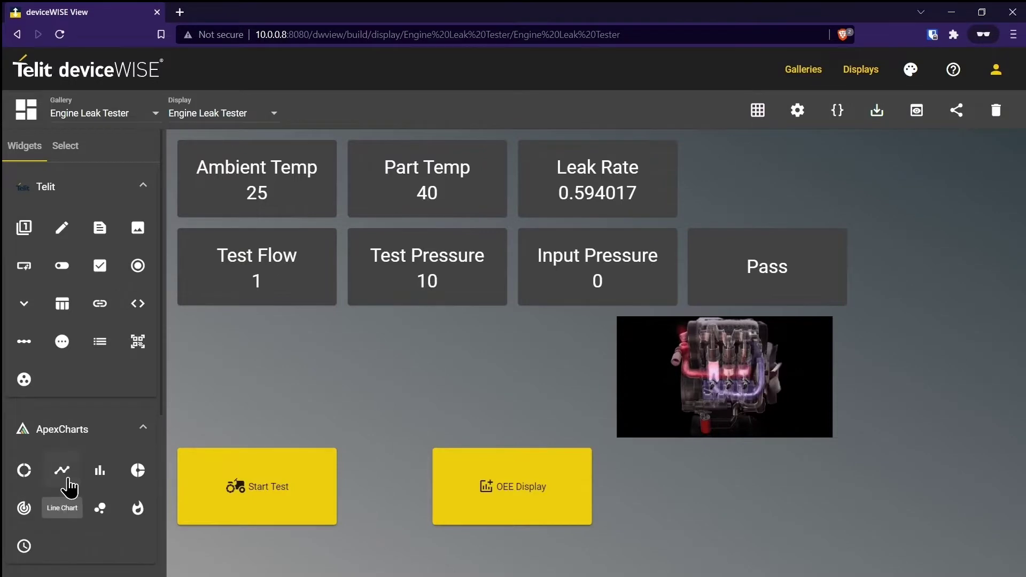
# Place a line chart beside the engine image plotting Engine Leak Tester GV's Pressure Array[0].
pyautogui.click(62, 470)
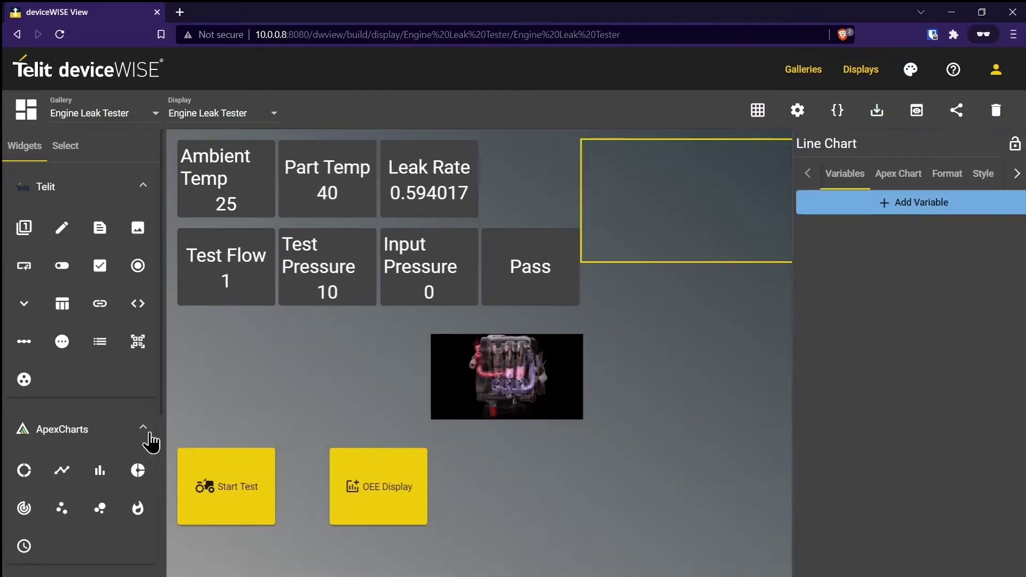
pyautogui.moveTo(705, 202); pyautogui.dragTo(328, 366)
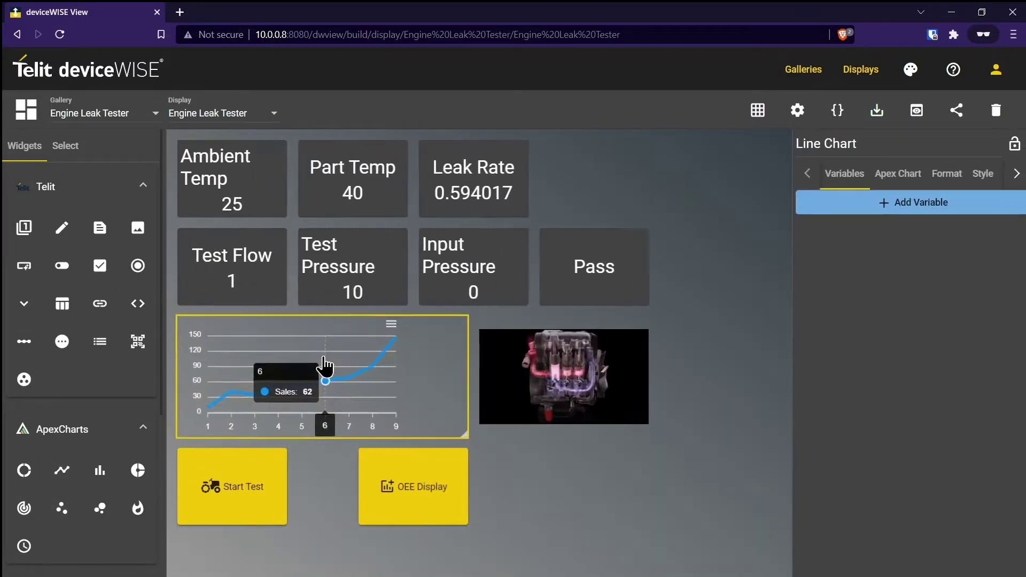
pyautogui.click(879, 202)
pyautogui.click(480, 246)
pyautogui.scroll(-3, 422, 336)
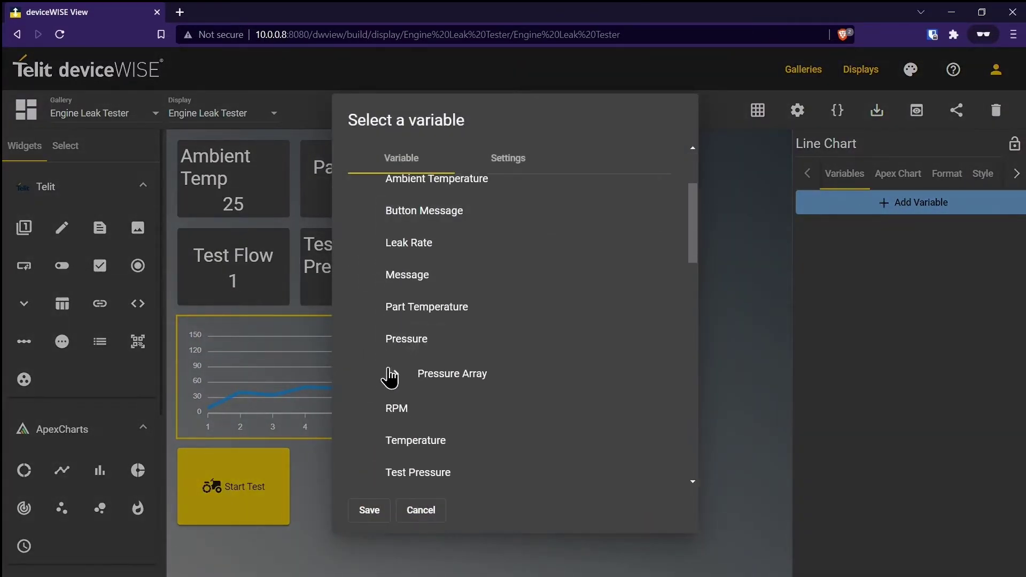
pyautogui.click(390, 374)
pyautogui.click(447, 411)
pyautogui.click(499, 158)
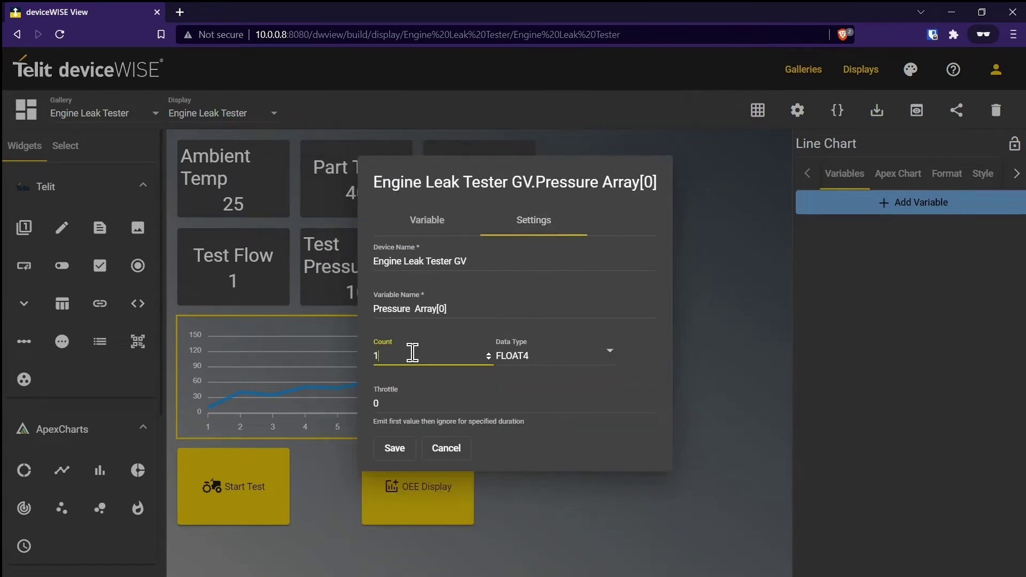
pyautogui.click(404, 441)
# Enable Apex Chart data labels on the chart and switch to live view.
pyautogui.click(898, 174)
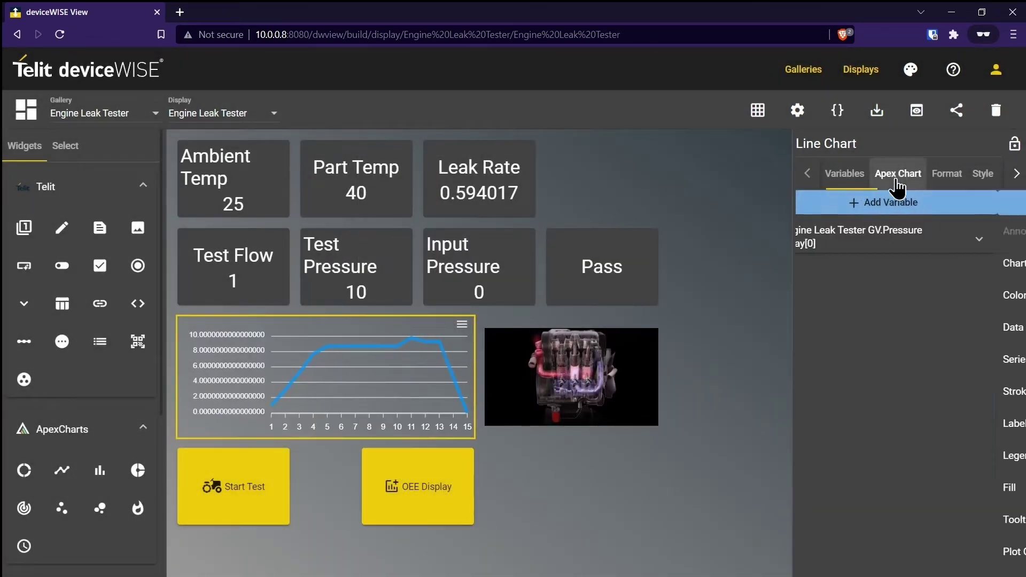
pyautogui.click(855, 323)
pyautogui.click(806, 374)
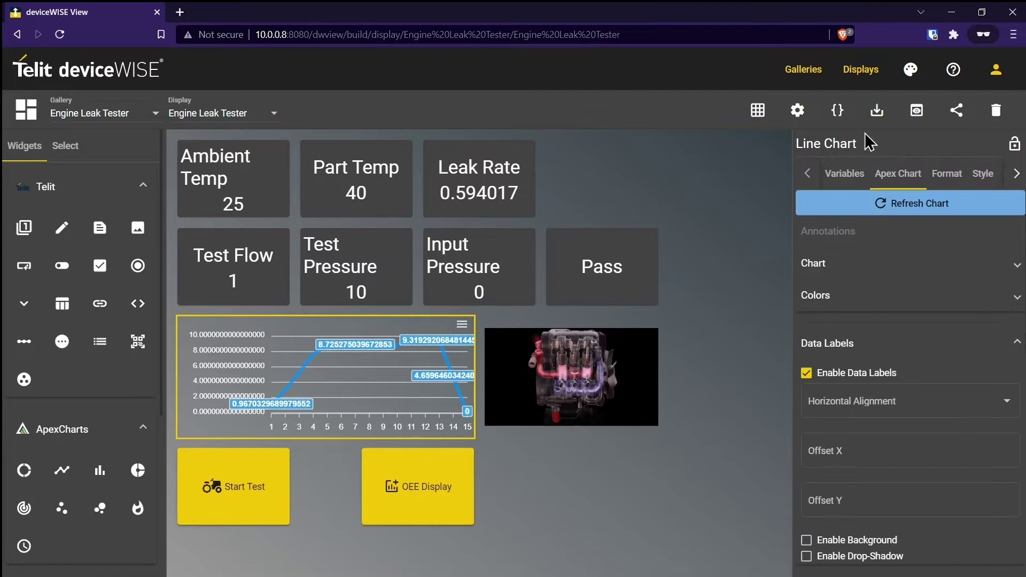
pyautogui.click(840, 163)
# Save the Engine Leak Tester display, run a leak test, and open the OEE Overview display.
pyautogui.click(464, 350)
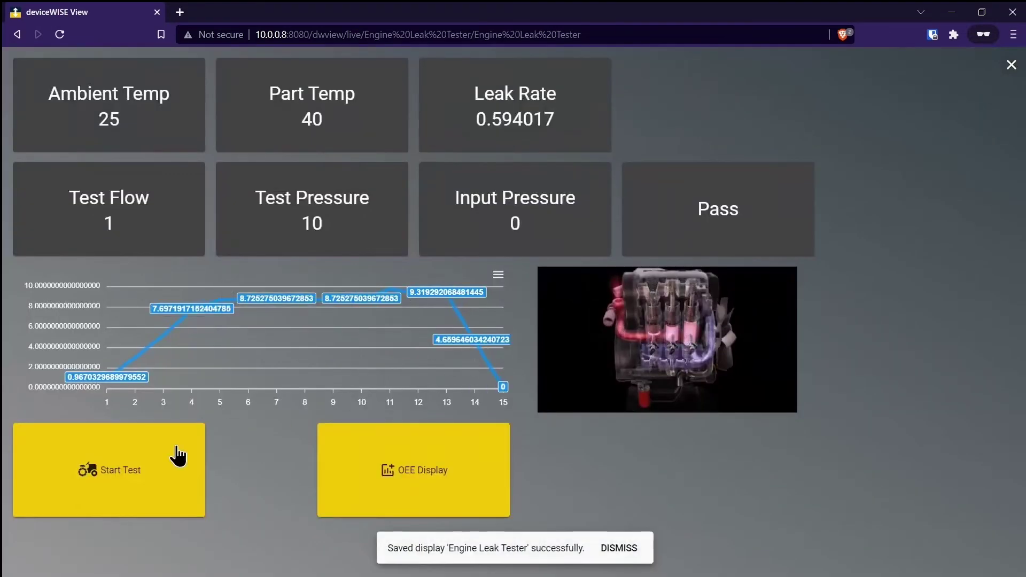
pyautogui.click(170, 463)
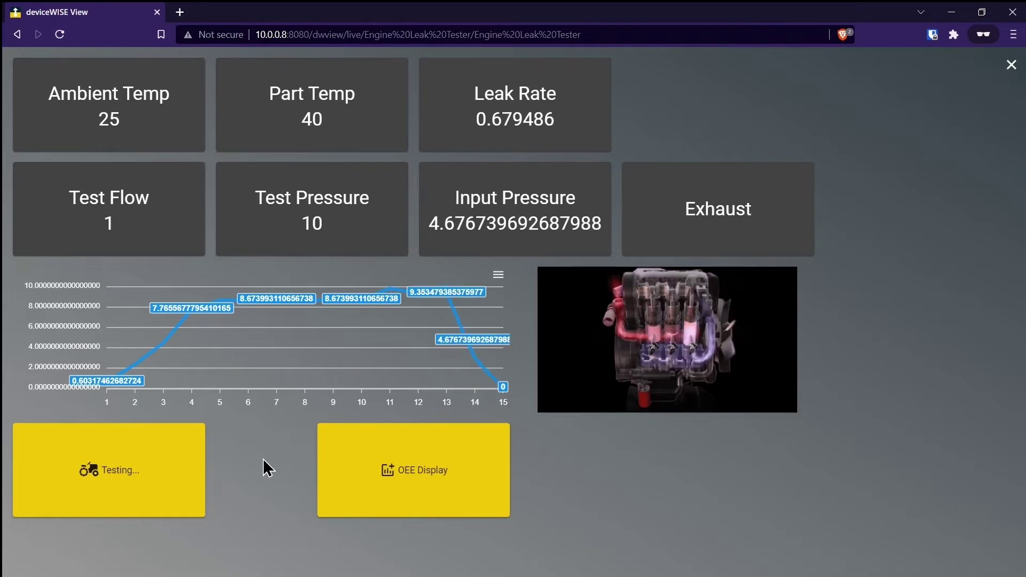
pyautogui.click(344, 459)
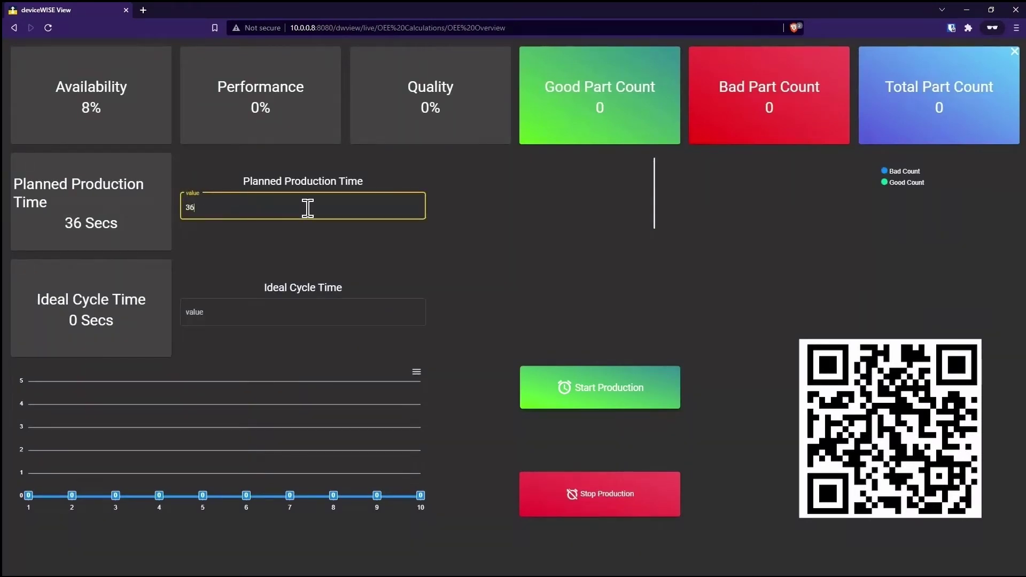
# Enter 3600 as Planned Production Time, move to Ideal Cycle Time, and start production.
pyautogui.click(330, 312)
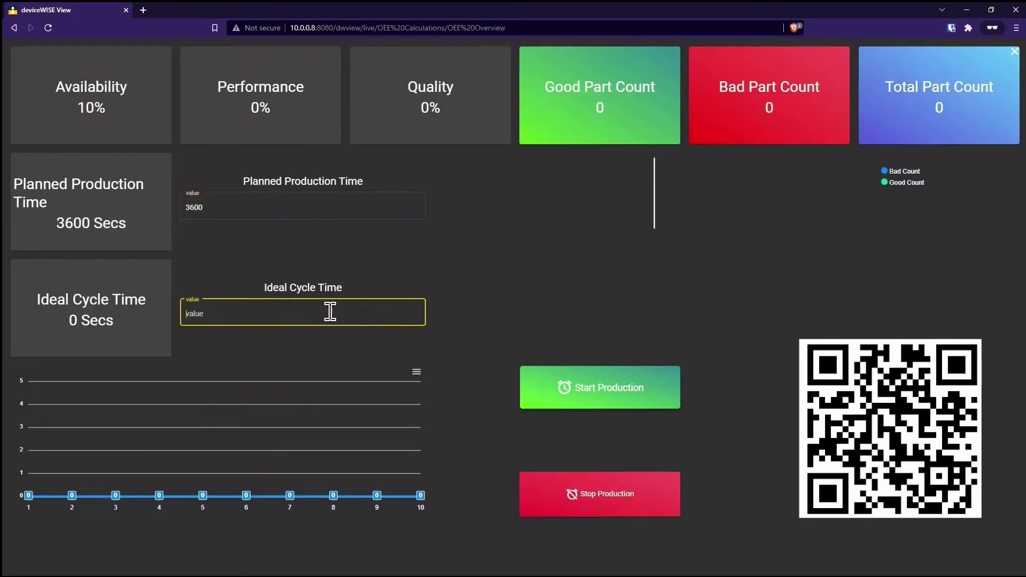
pyautogui.click(540, 388)
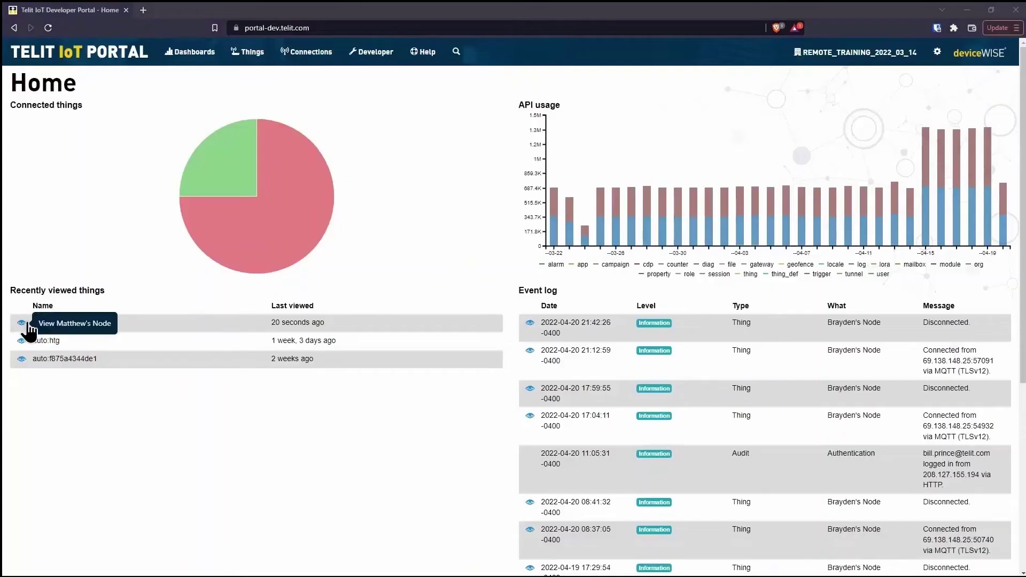
# Open the node's details and open two alarm histories in new browser tabs.
pyautogui.click(23, 324)
pyautogui.rightClick(28, 350)
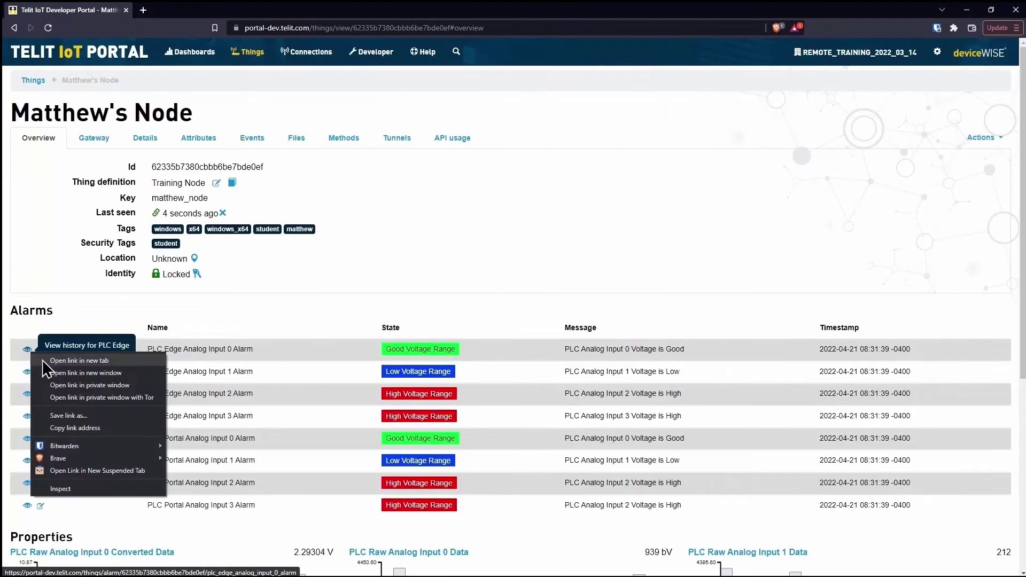
pyautogui.click(43, 361)
pyautogui.scroll(-2, 80, 397)
pyautogui.rightClick(107, 447)
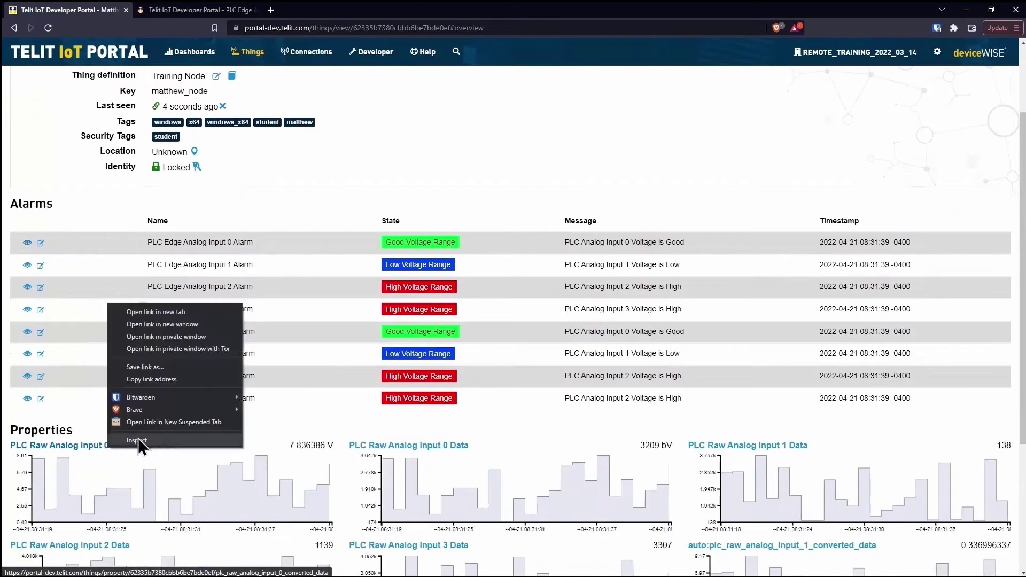
pyautogui.click(175, 313)
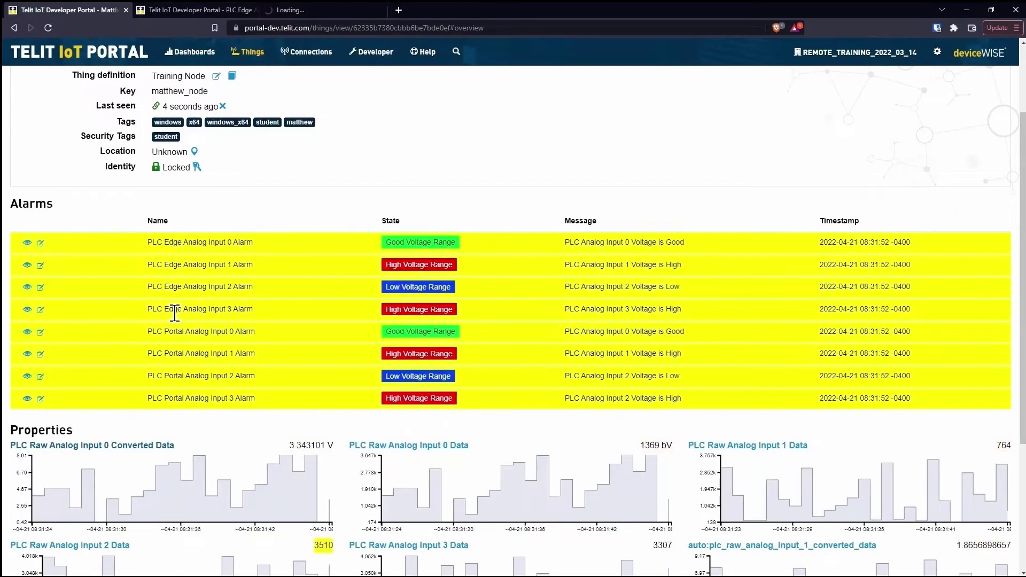
# View the PLC Edge Analog Input 0 Alarm history as a timeline and a table.
pyautogui.click(194, 10)
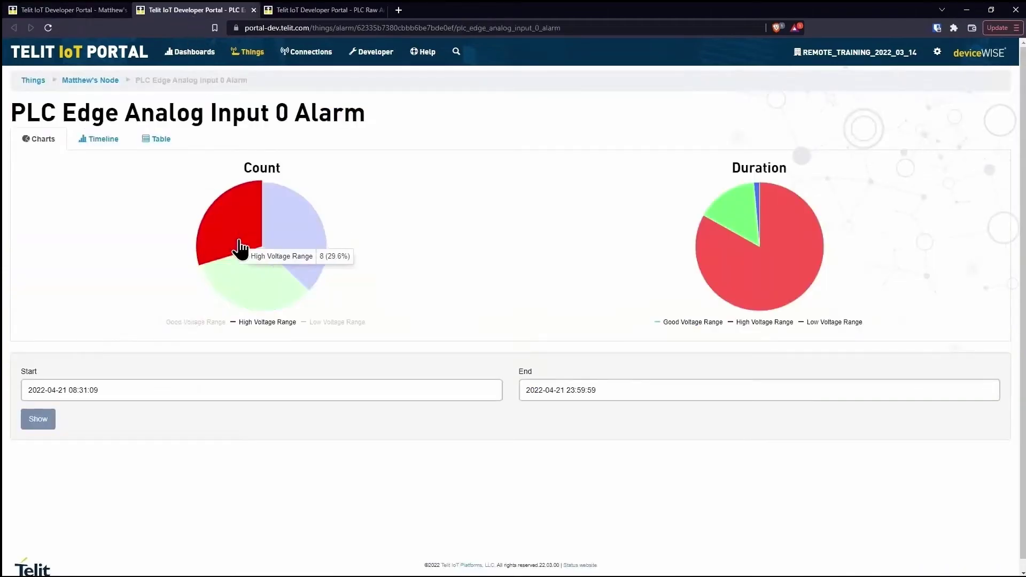
pyautogui.click(126, 148)
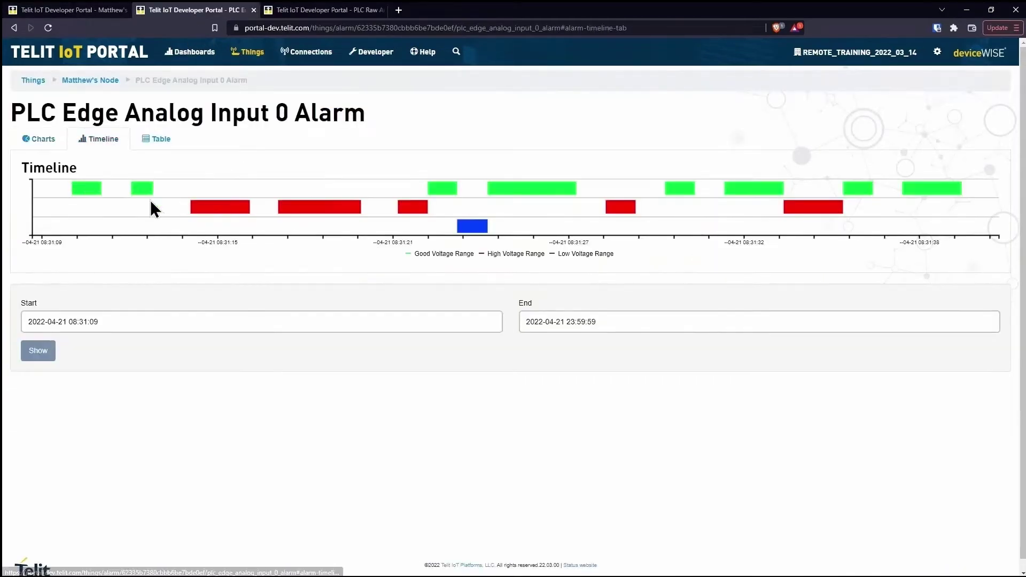
pyautogui.click(158, 140)
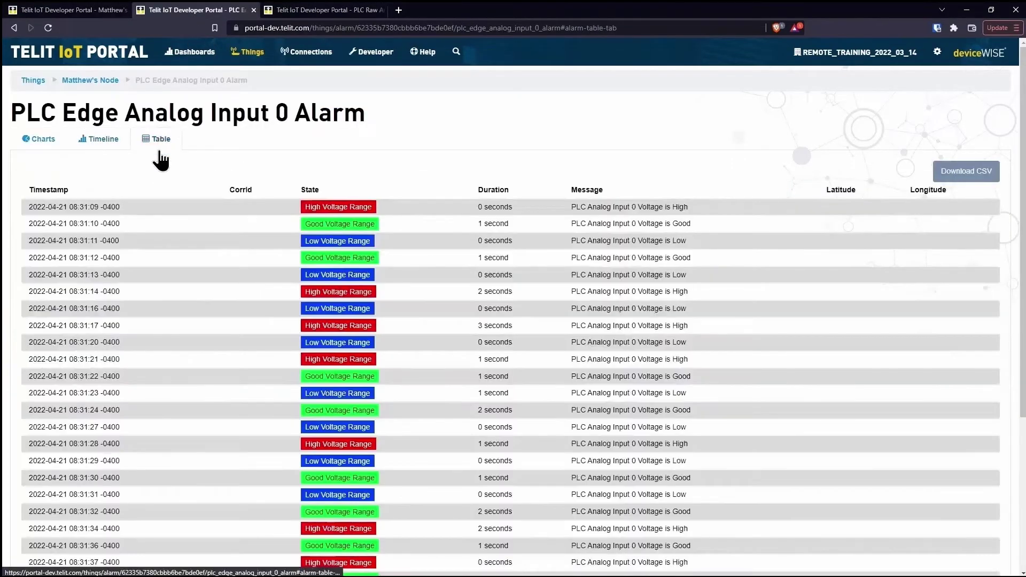
# Overlay the PLC Edge Analog Input 0 Alarm on the data graph around 08:31:35–08:31:44, then return to the node.
pyautogui.click(253, 10)
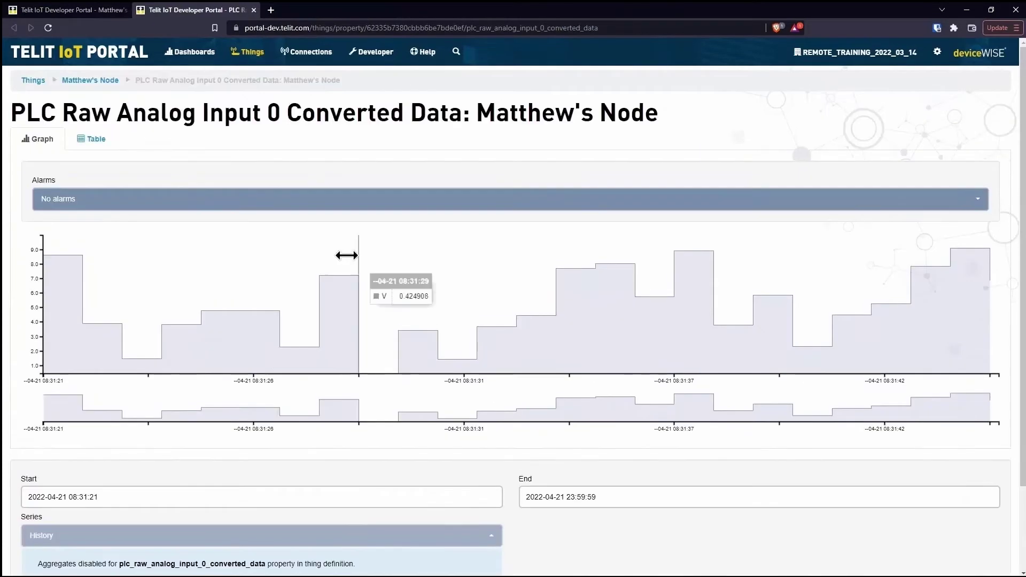
pyautogui.click(240, 198)
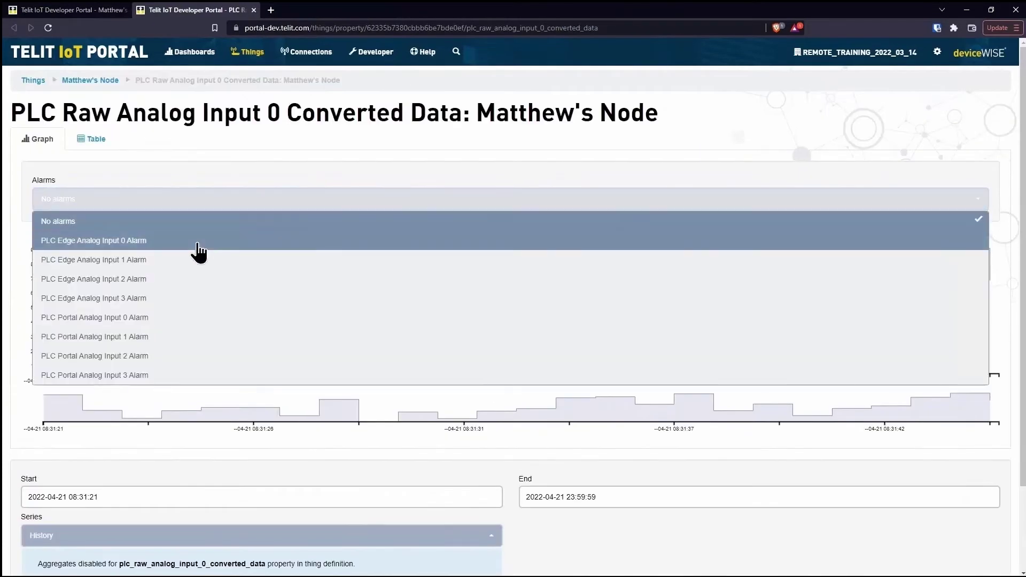
pyautogui.click(197, 239)
pyautogui.moveTo(406, 407); pyautogui.dragTo(812, 403)
pyautogui.click(253, 10)
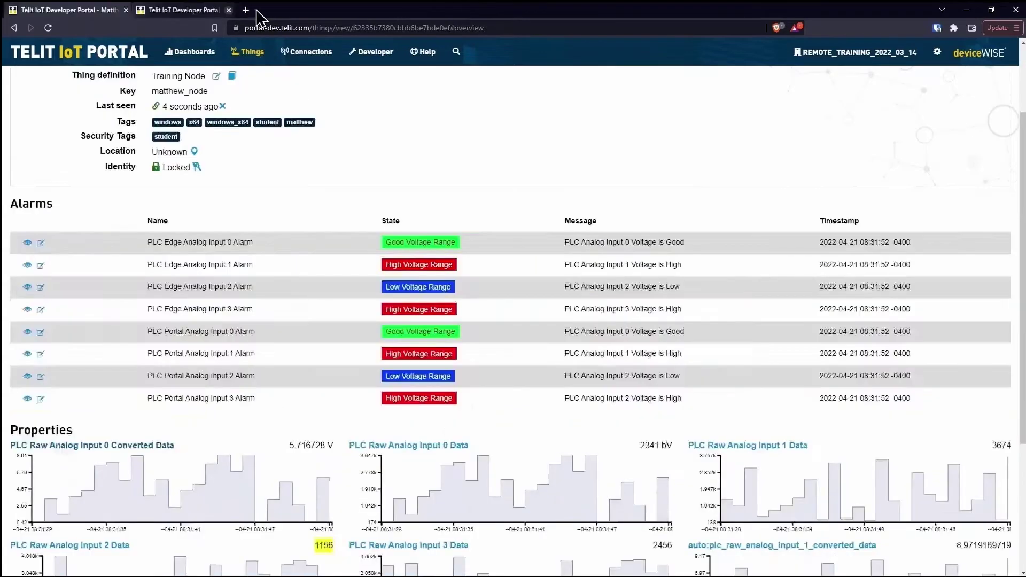
# Browse the node's Attributes, Events, Files and Methods tabs.
pyautogui.scroll(2, 239, 214)
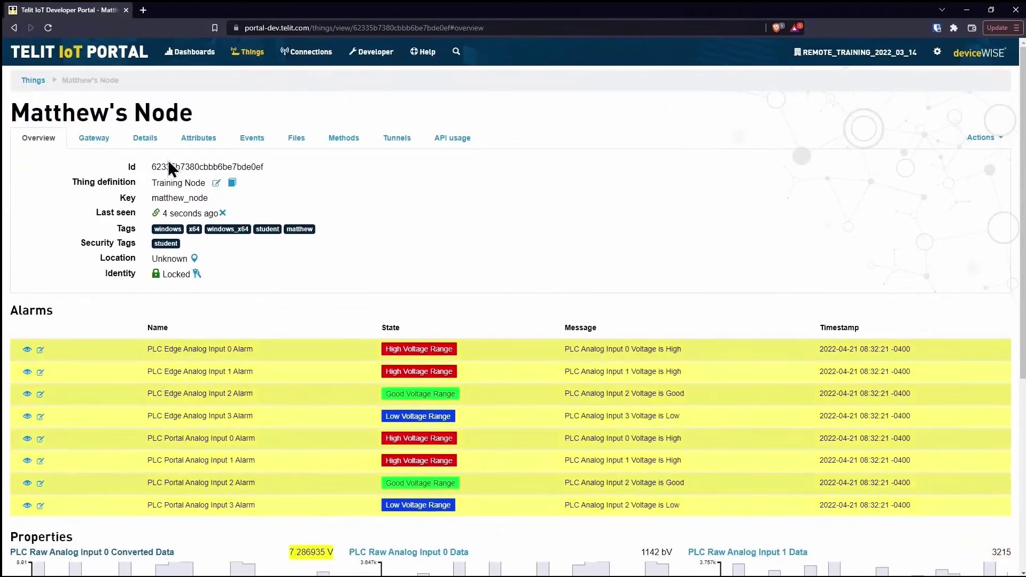
pyautogui.click(193, 140)
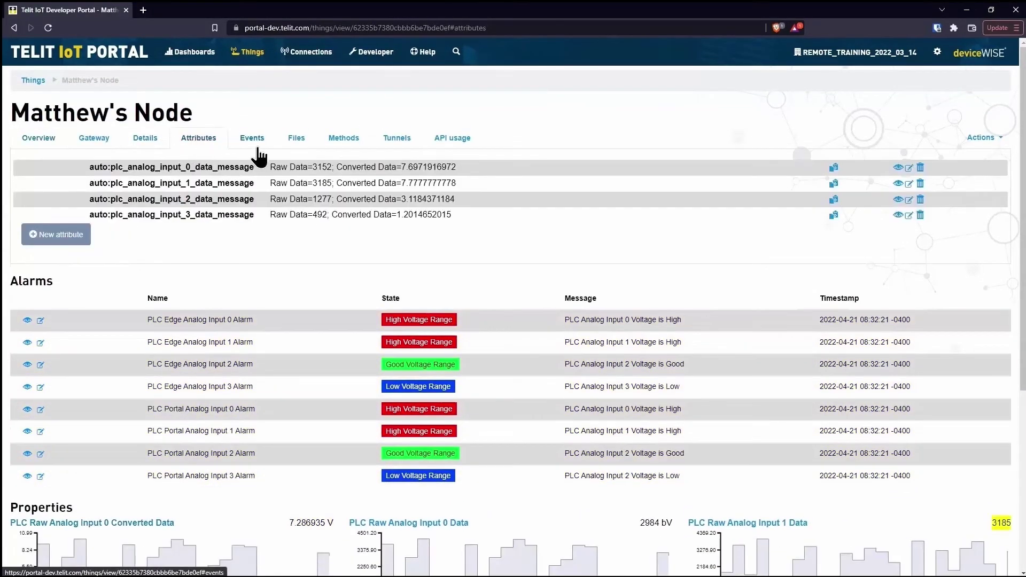
pyautogui.click(266, 153)
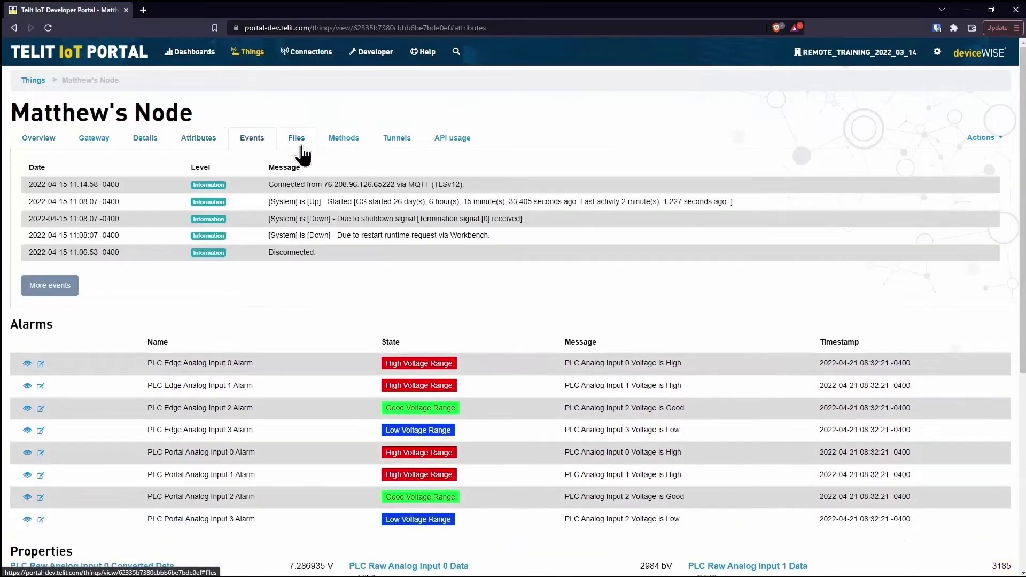
pyautogui.click(302, 155)
pyautogui.click(359, 157)
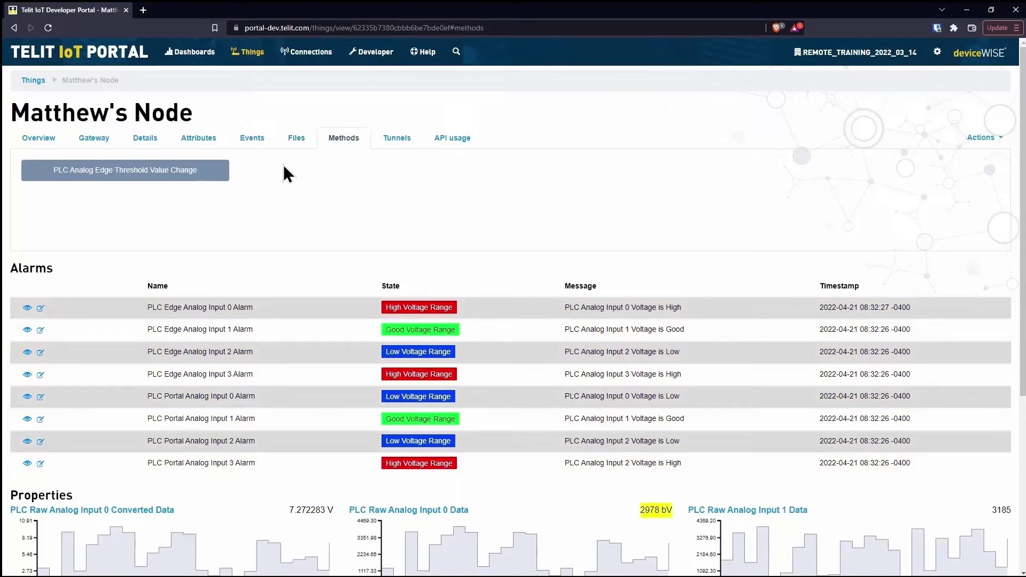
# Review the PLC Analog Edge Threshold Value Change method form and its input list, then close it.
pyautogui.click(225, 176)
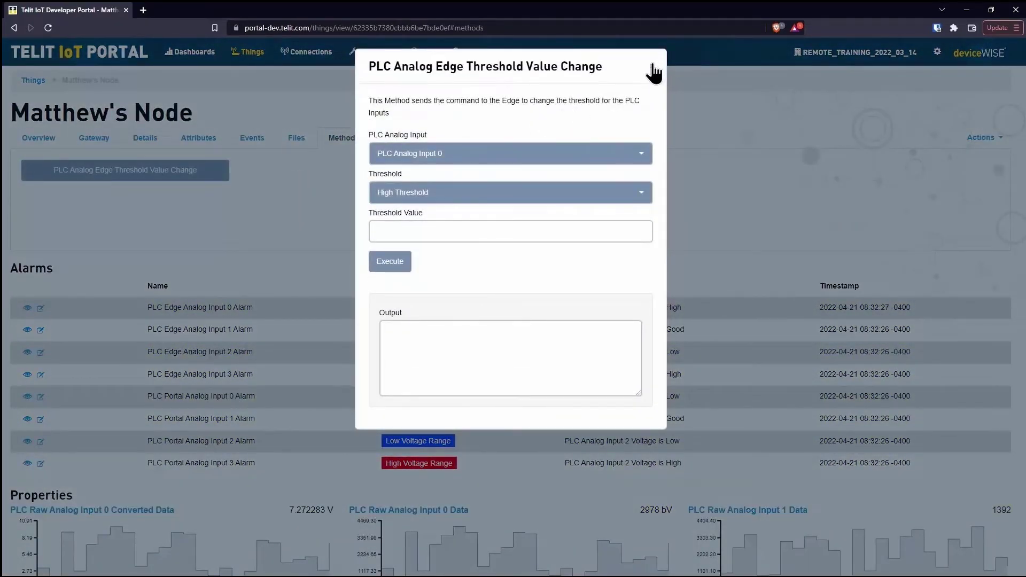
pyautogui.click(639, 155)
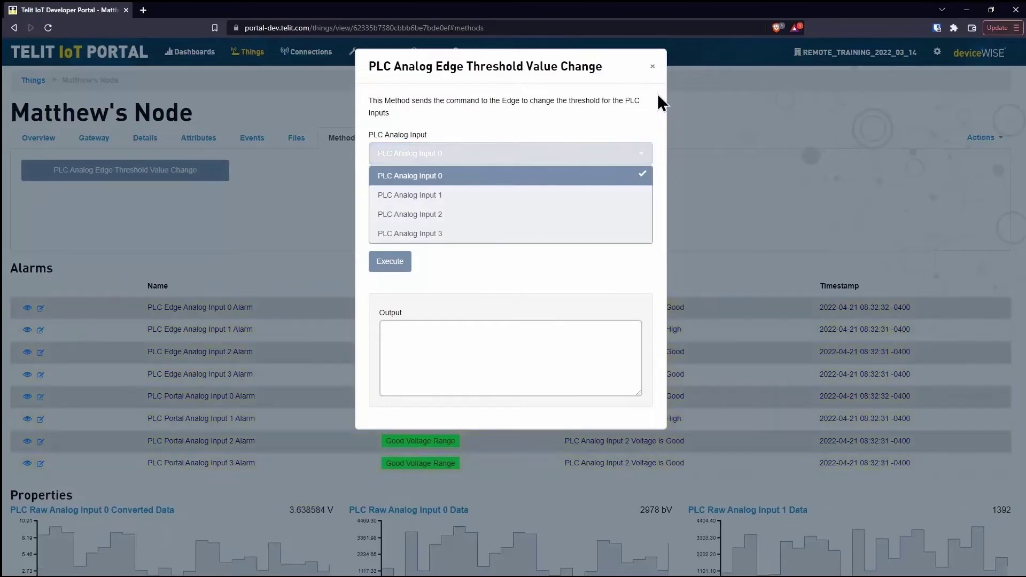
pyautogui.click(652, 67)
pyautogui.click(652, 66)
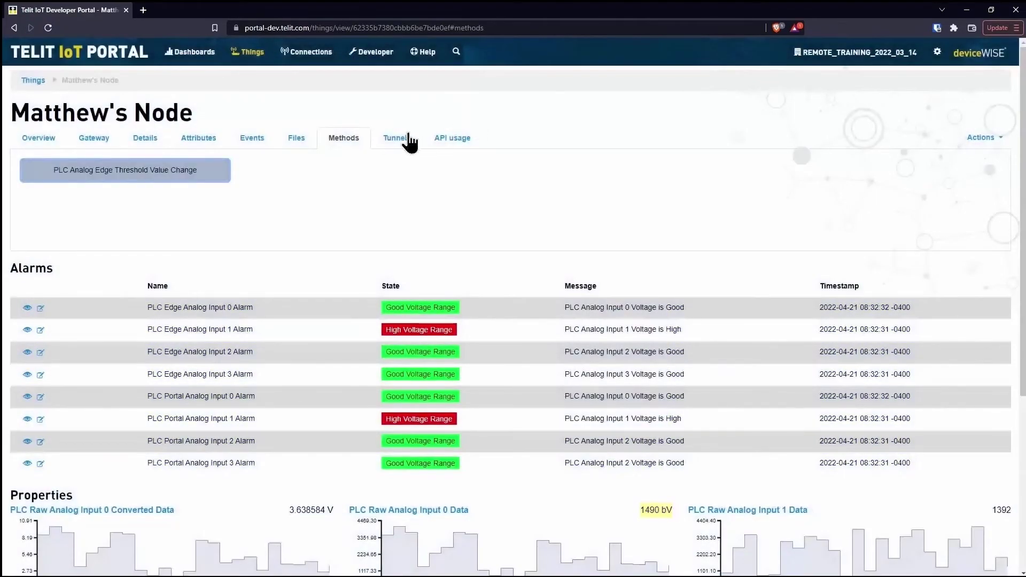
# Launch the tunnel manager from the node's Tunnels tab and open the RDP tunnel.
pyautogui.click(395, 138)
pyautogui.click(126, 377)
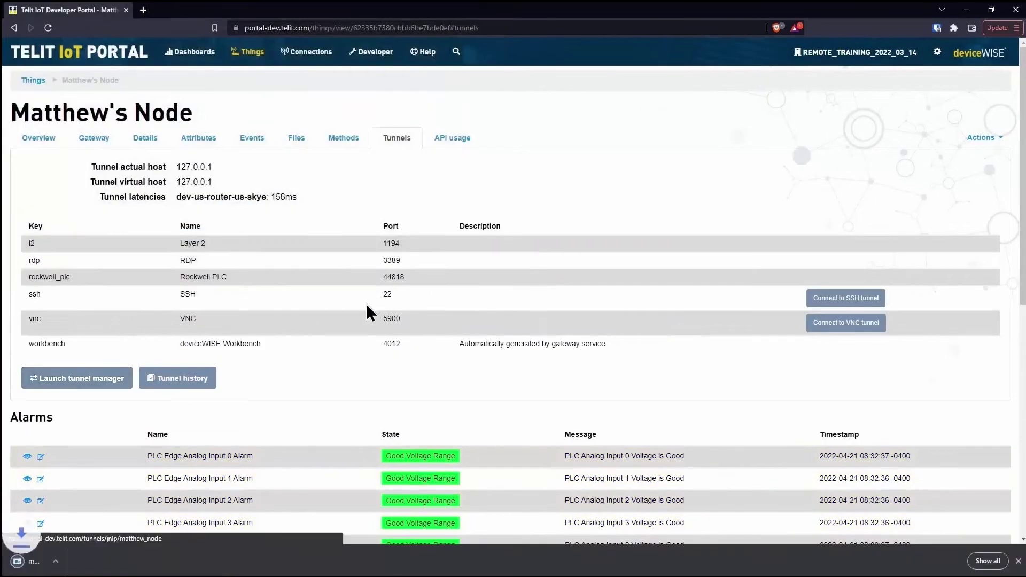
pyautogui.click(58, 561)
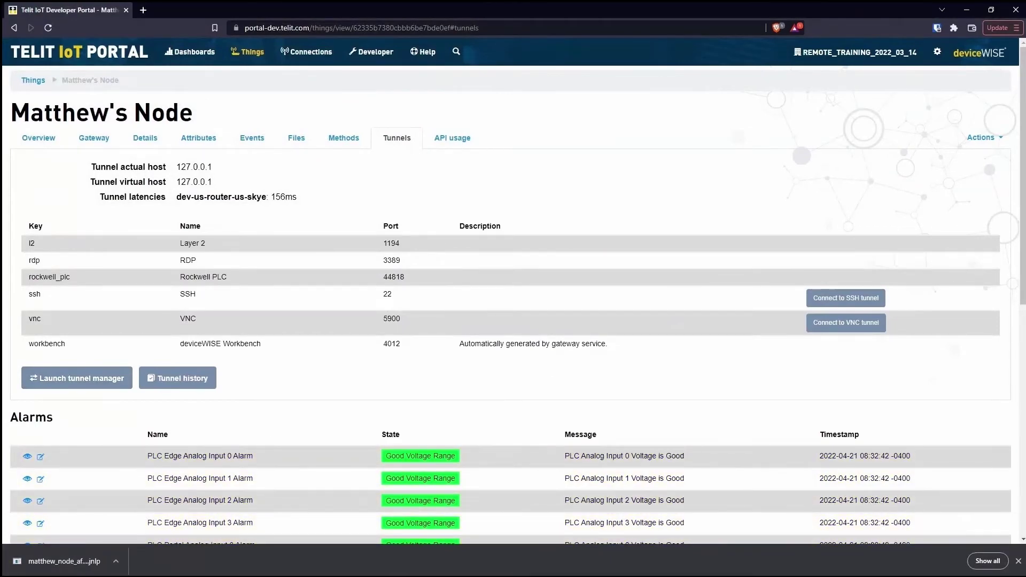
pyautogui.moveTo(342, 162); pyautogui.dragTo(374, 161)
pyautogui.scroll(-3, 511, 267)
pyautogui.click(550, 313)
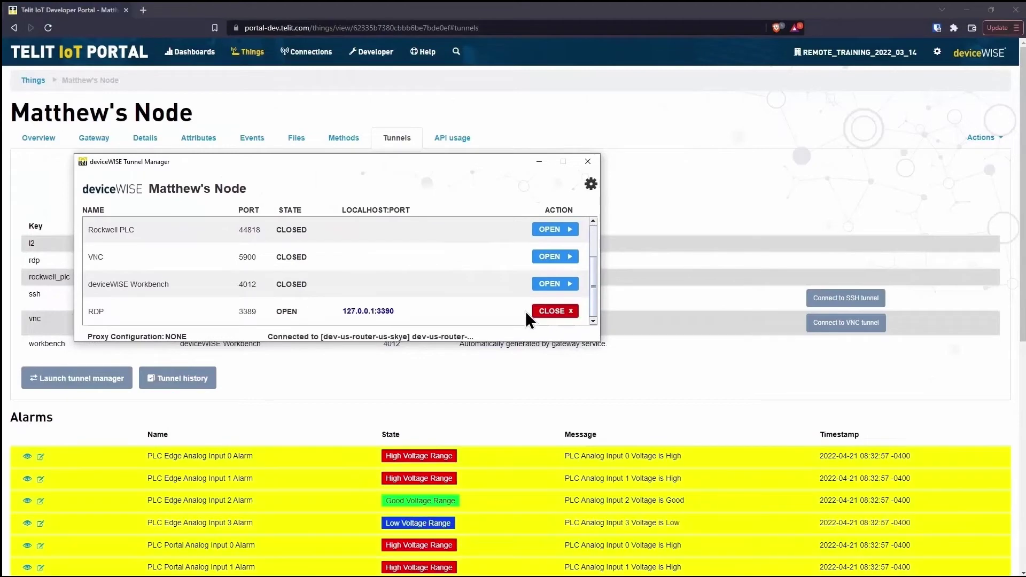
# Connect remote desktop, signing in with another account's username and password and accepting the certificate.
pyautogui.click(838, 477)
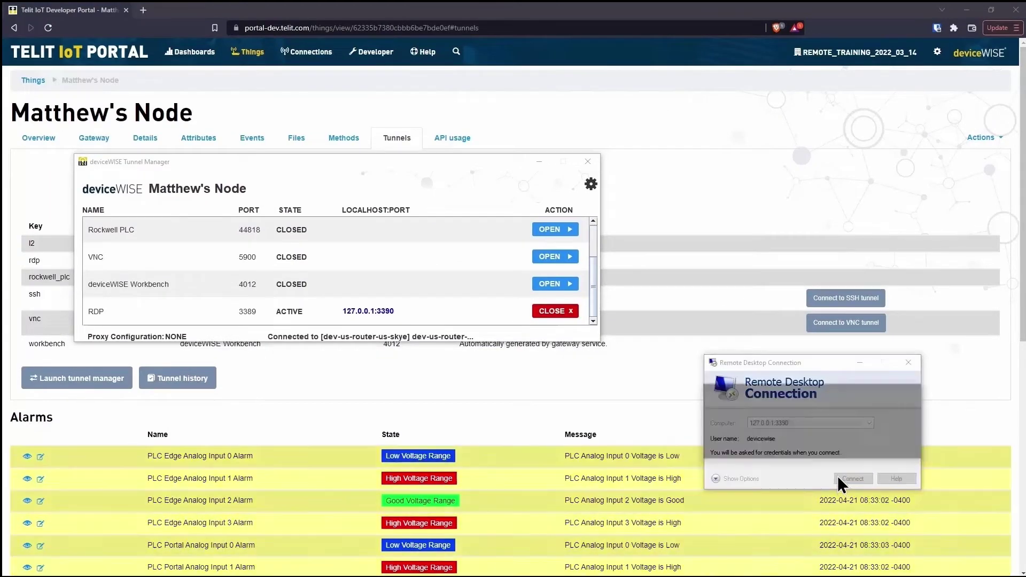
pyautogui.click(725, 475)
pyautogui.click(790, 528)
pyautogui.write('matthew')
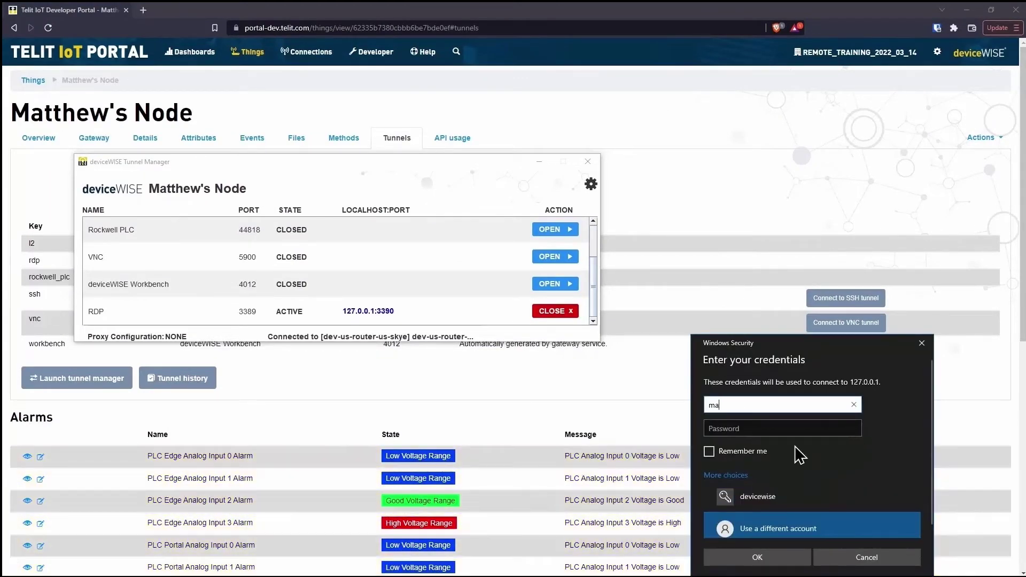
pyautogui.press('Tab')
pyautogui.write('password')
pyautogui.press('Return')
pyautogui.click(845, 515)
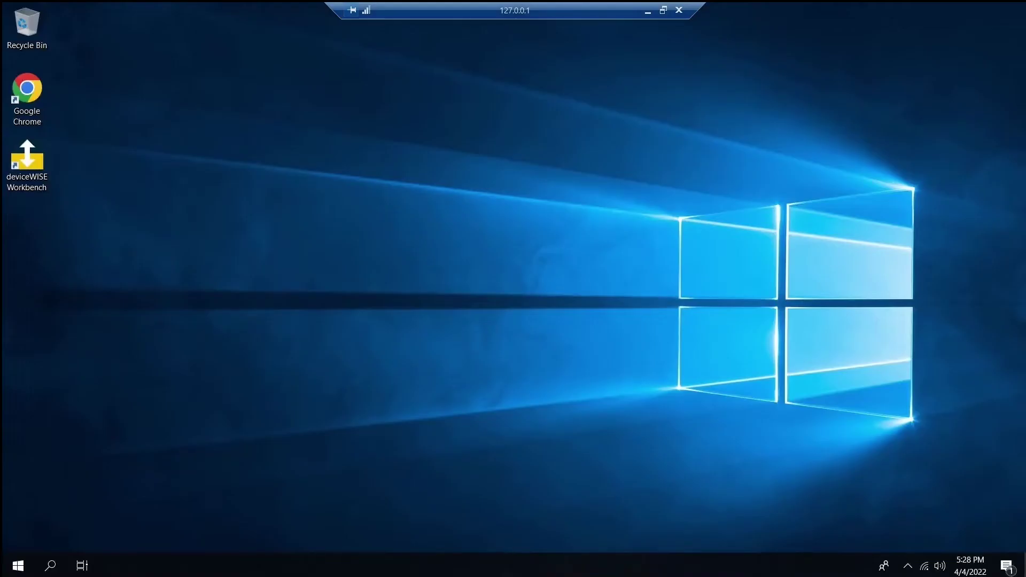
# Check the remote machine's Task Manager Performance stats, then disconnect the session.
pyautogui.rightClick(507, 567)
pyautogui.click(541, 496)
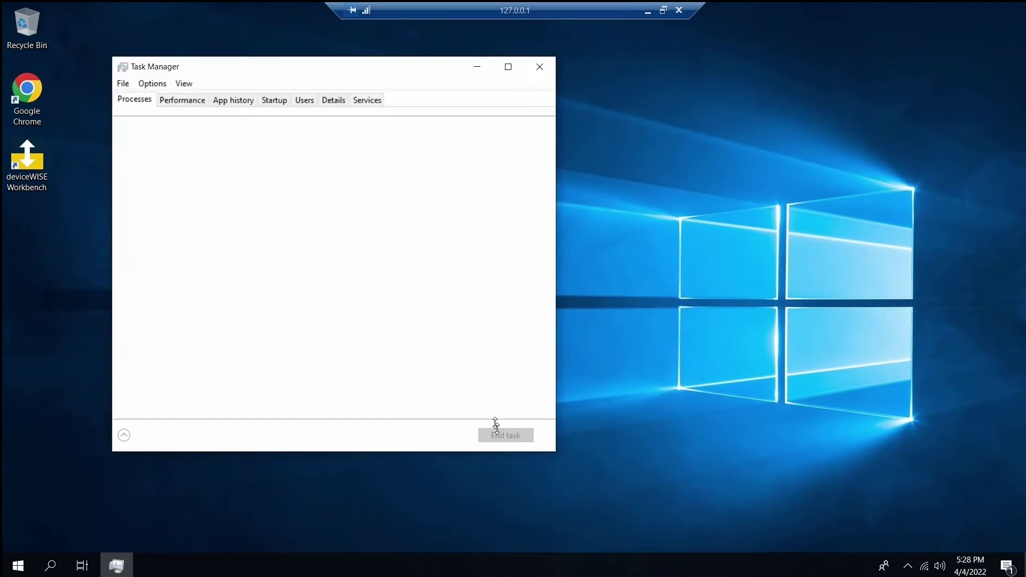
pyautogui.click(198, 104)
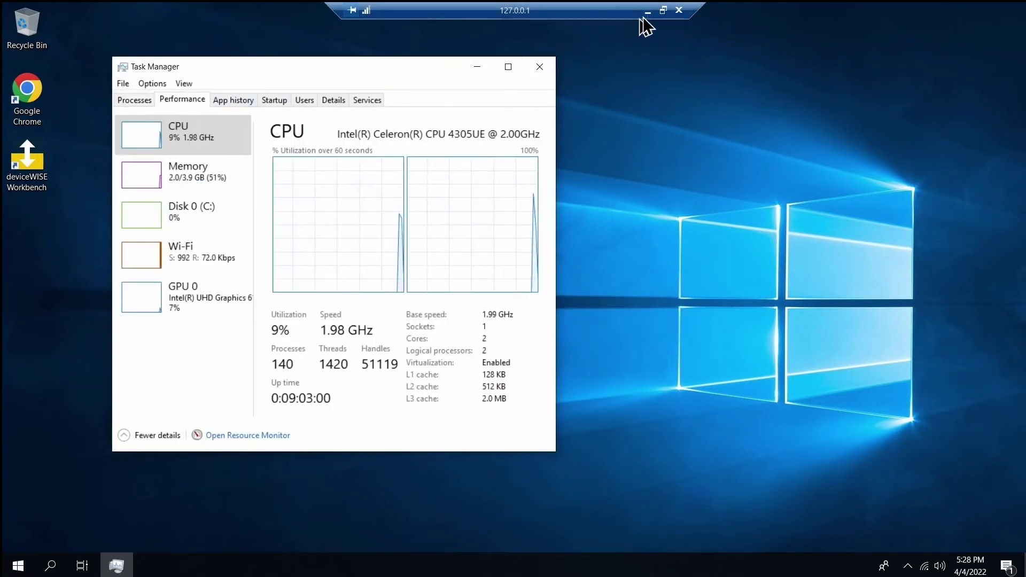
pyautogui.click(678, 11)
# End the remote session and load the property.batch template in the developer API tester.
pyautogui.click(559, 318)
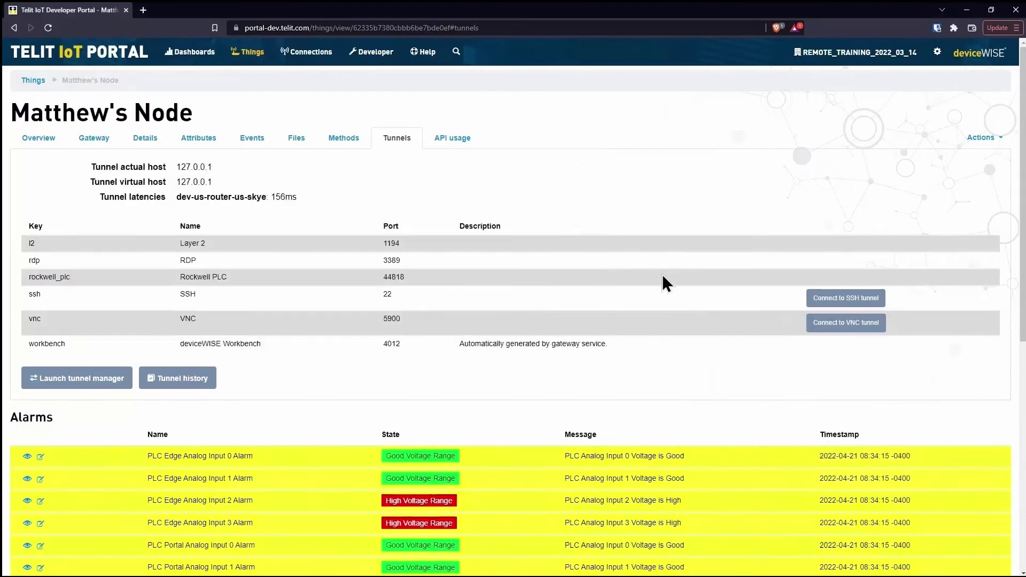
pyautogui.click(377, 60)
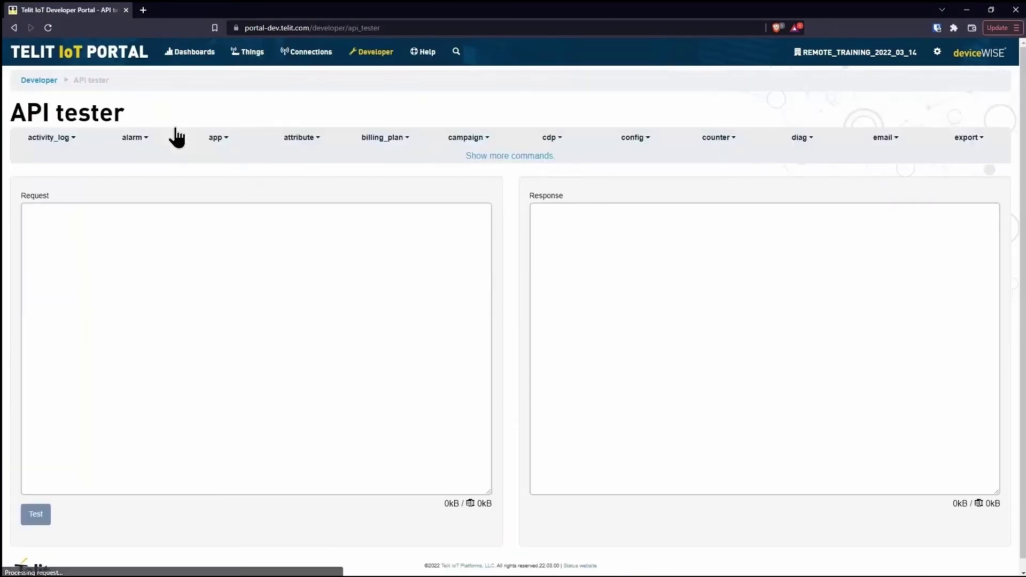
pyautogui.click(502, 156)
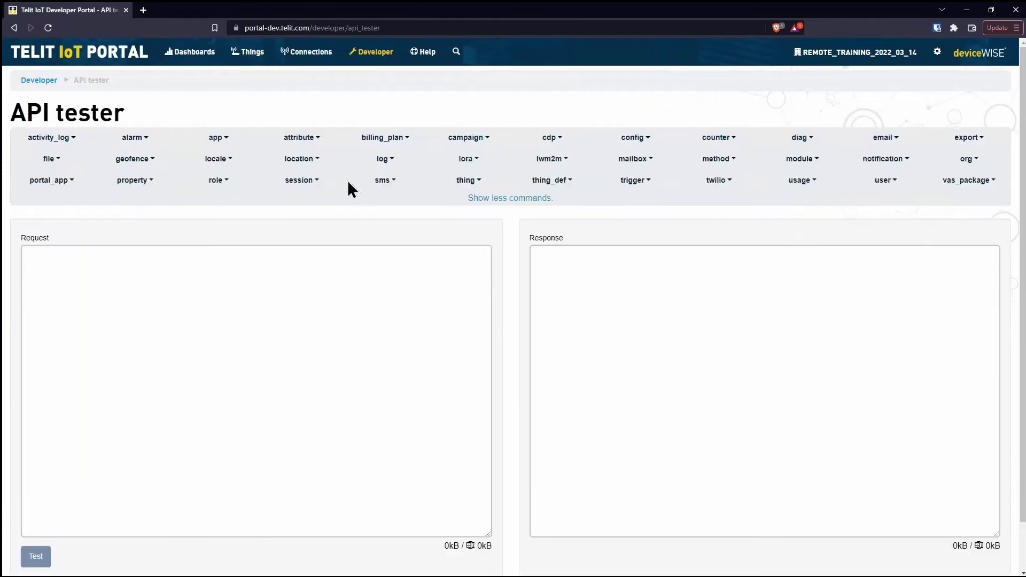
pyautogui.click(147, 185)
pyautogui.click(127, 221)
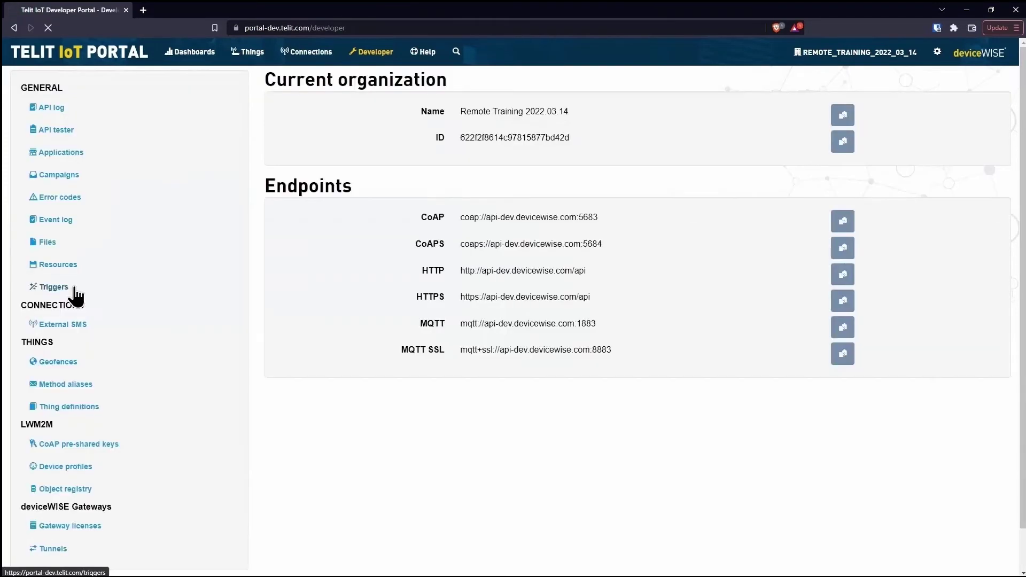
# Open the Analog Input 1 Raw Data Converter trigger and inspect its 3. math.if threshold expression.
pyautogui.click(71, 292)
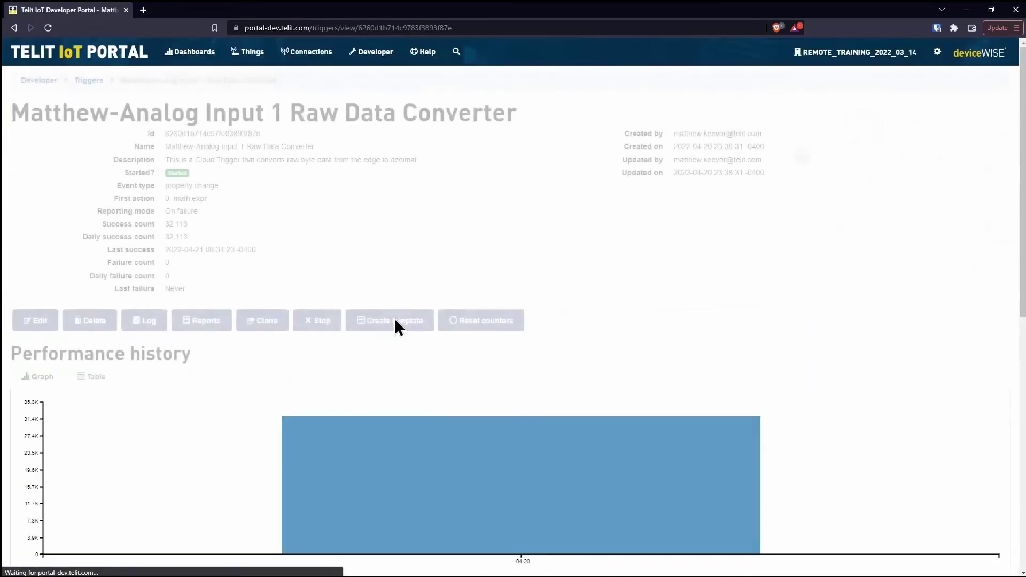
pyautogui.scroll(-9, 584, 252)
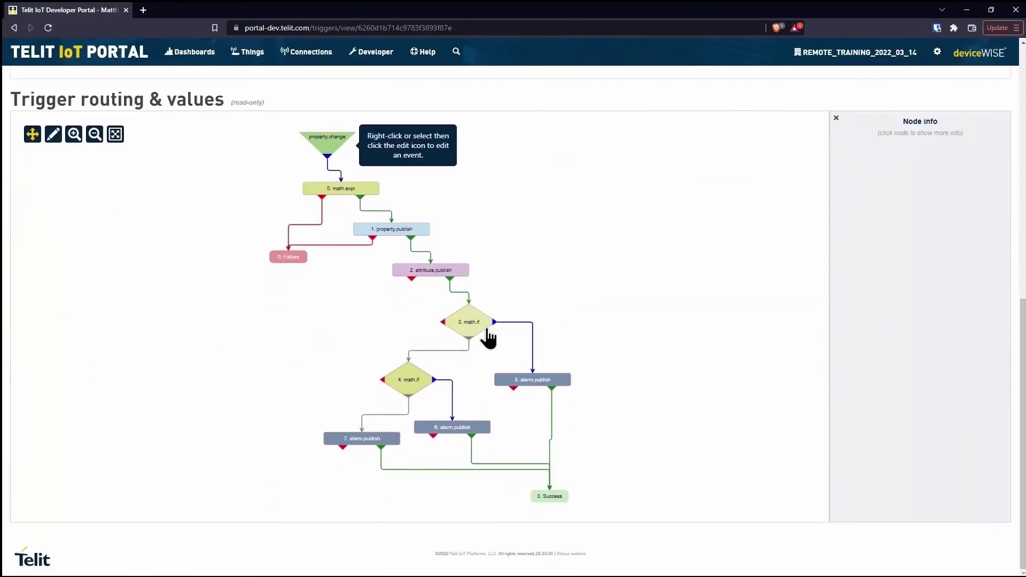
pyautogui.click(487, 324)
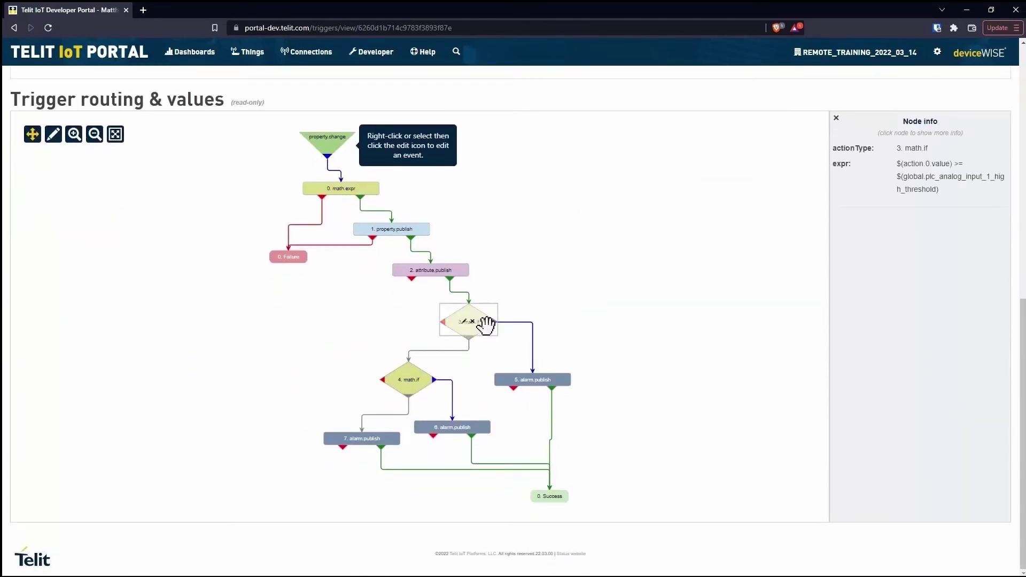